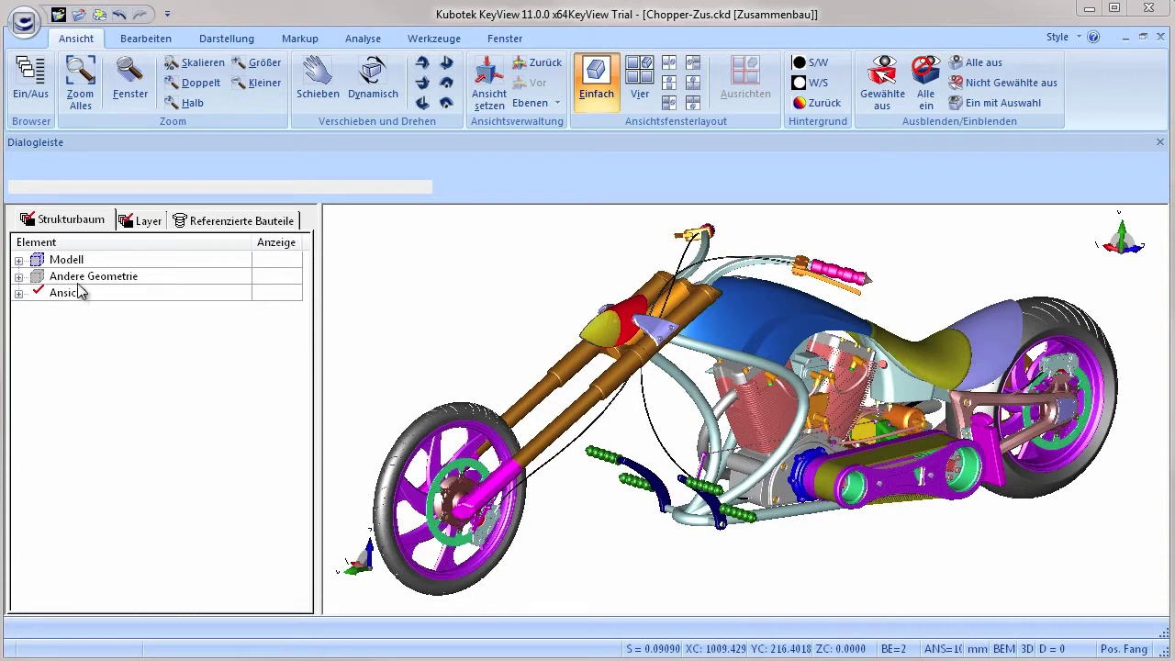
Step: Show the chopper assembly in the stored views Oben, Hinten, Rechts, Von hinten rechts and Vorne links
left_click(18, 293)
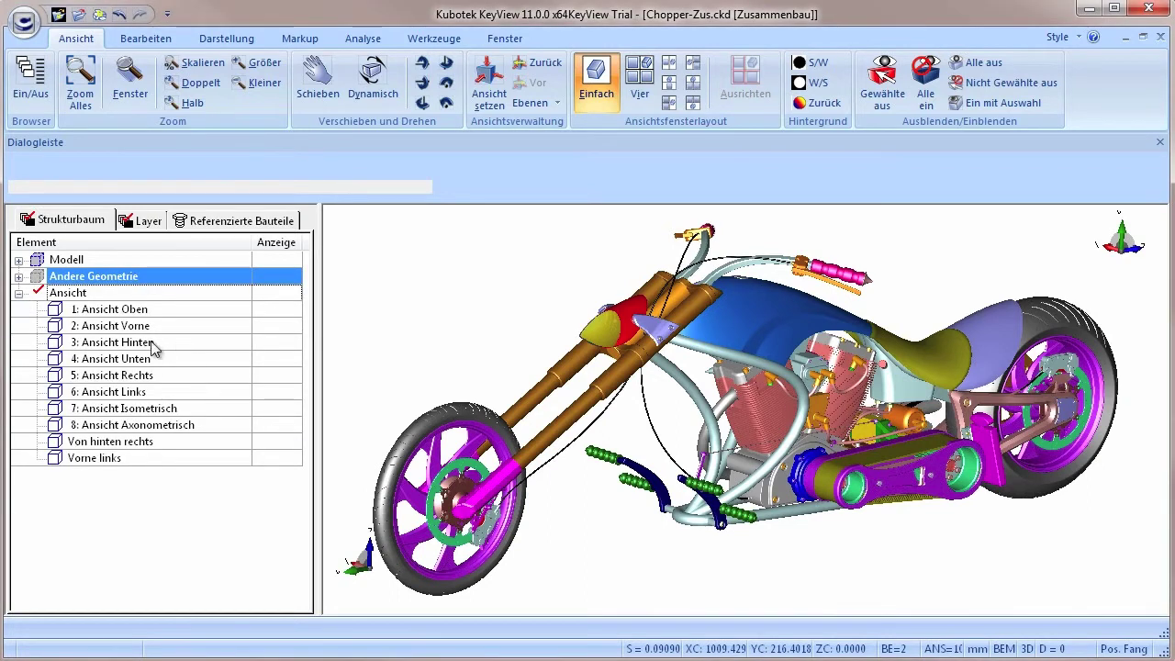
double_click(112, 310)
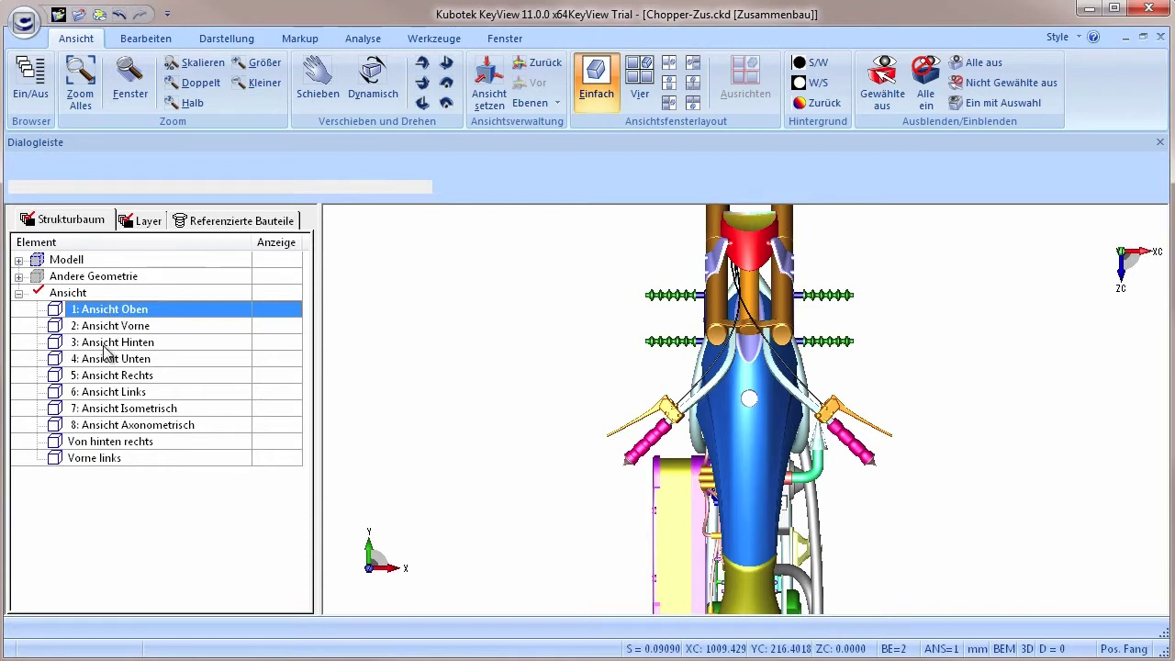
double_click(105, 347)
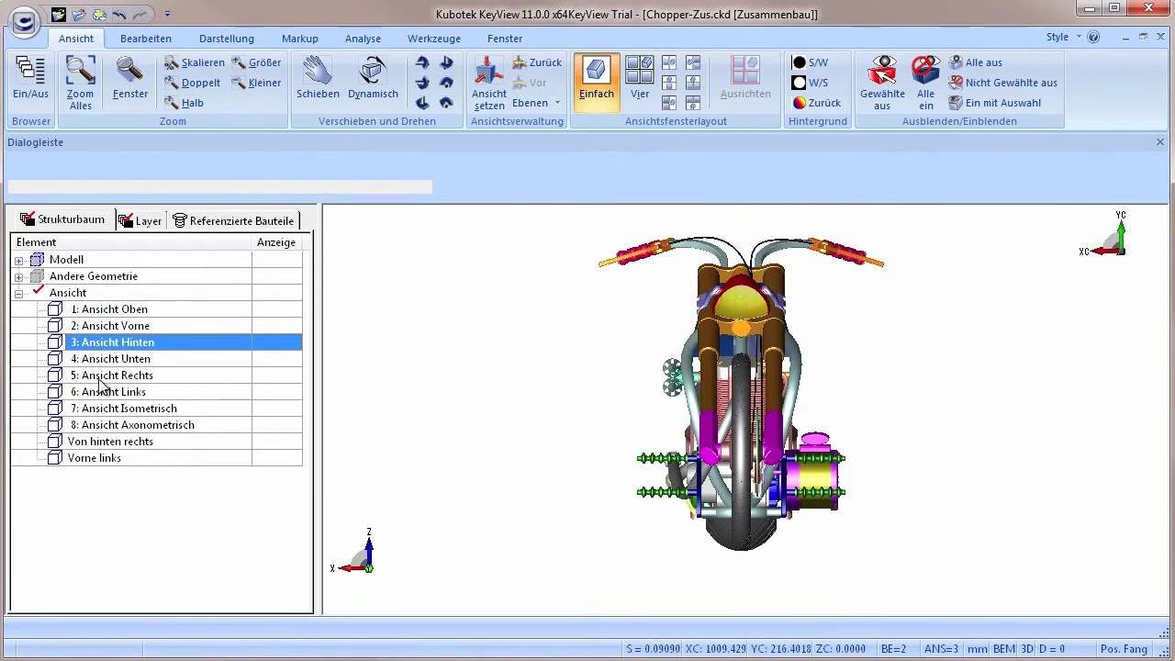
double_click(102, 383)
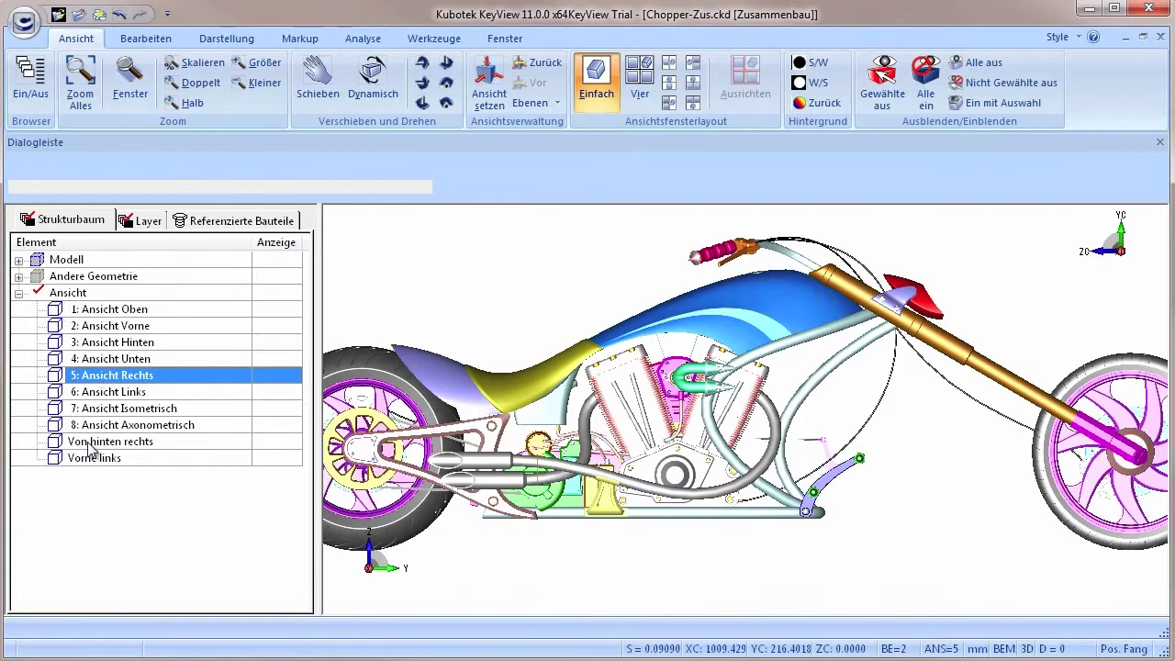
double_click(118, 443)
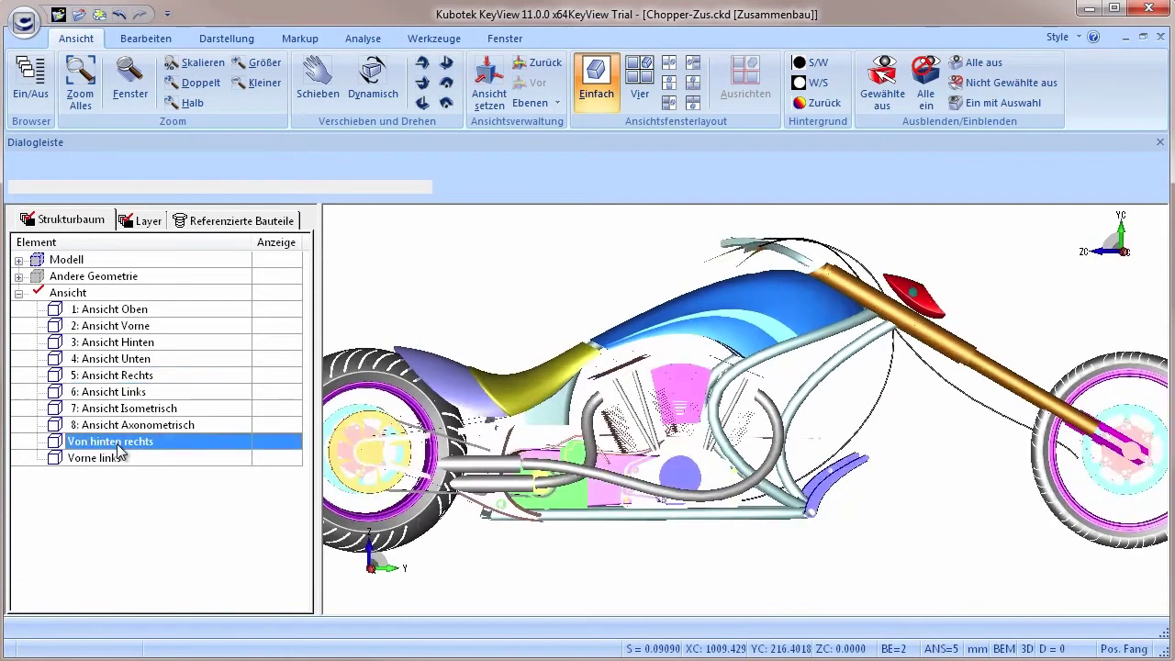
double_click(112, 459)
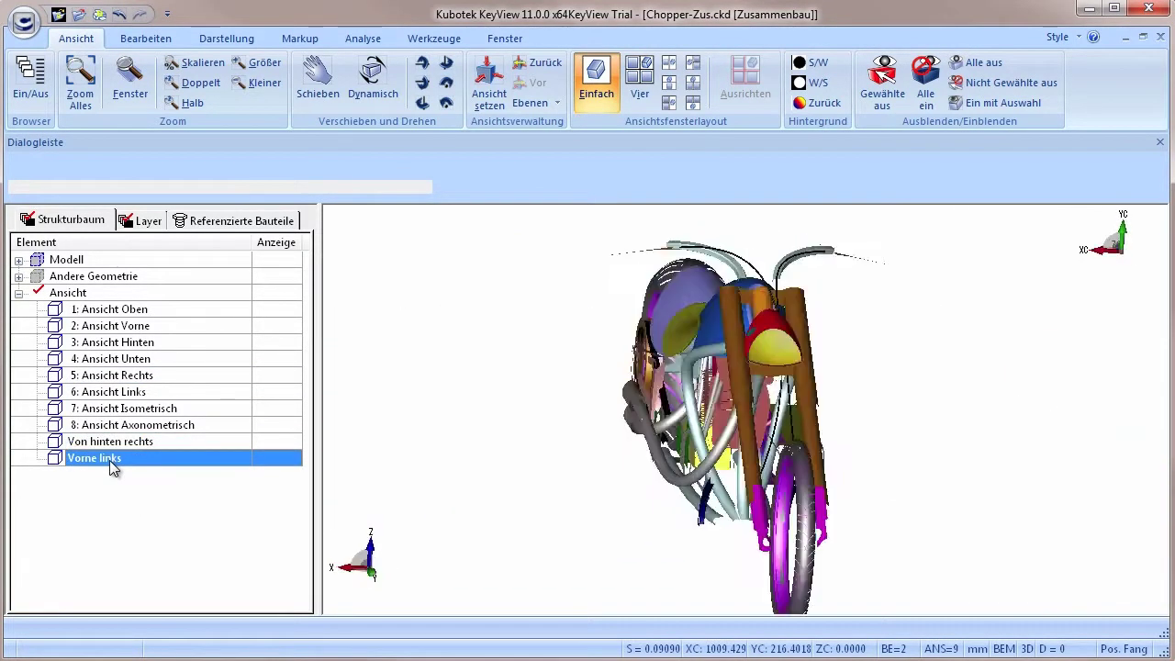
left_click(19, 293)
Step: Expand the model structure through Zus Vorderrad and Vordere Bremsanlage down to the volumes of Scheibenaufnahme and Vordere Bremsscheibe
left_click(19, 260)
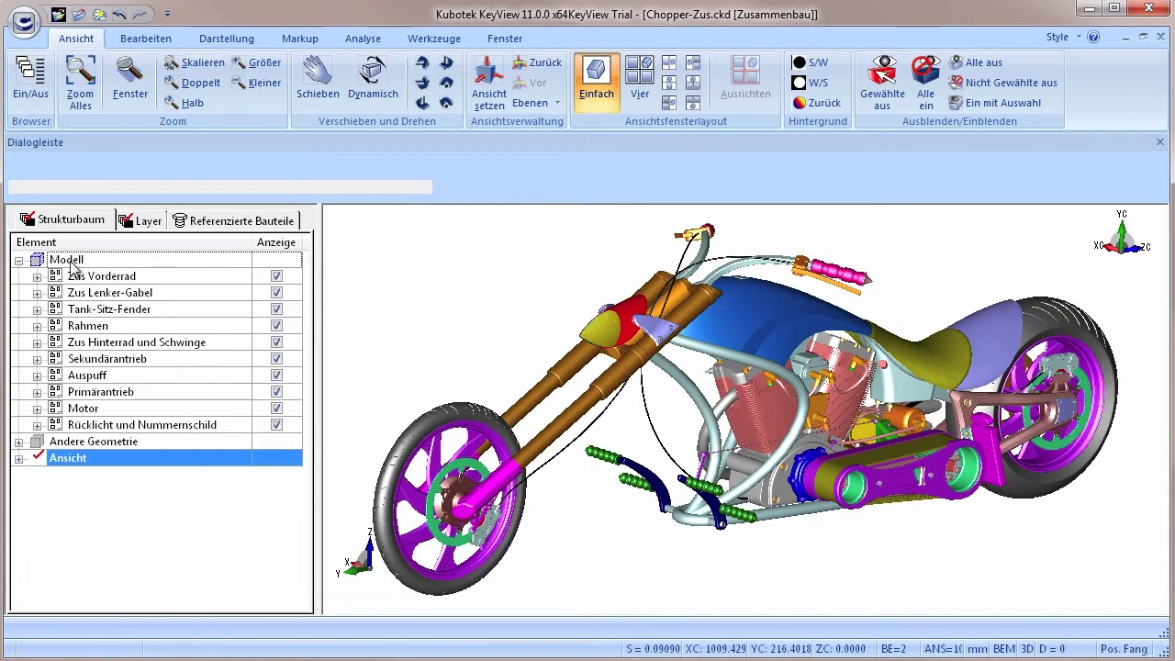
left_click(37, 277)
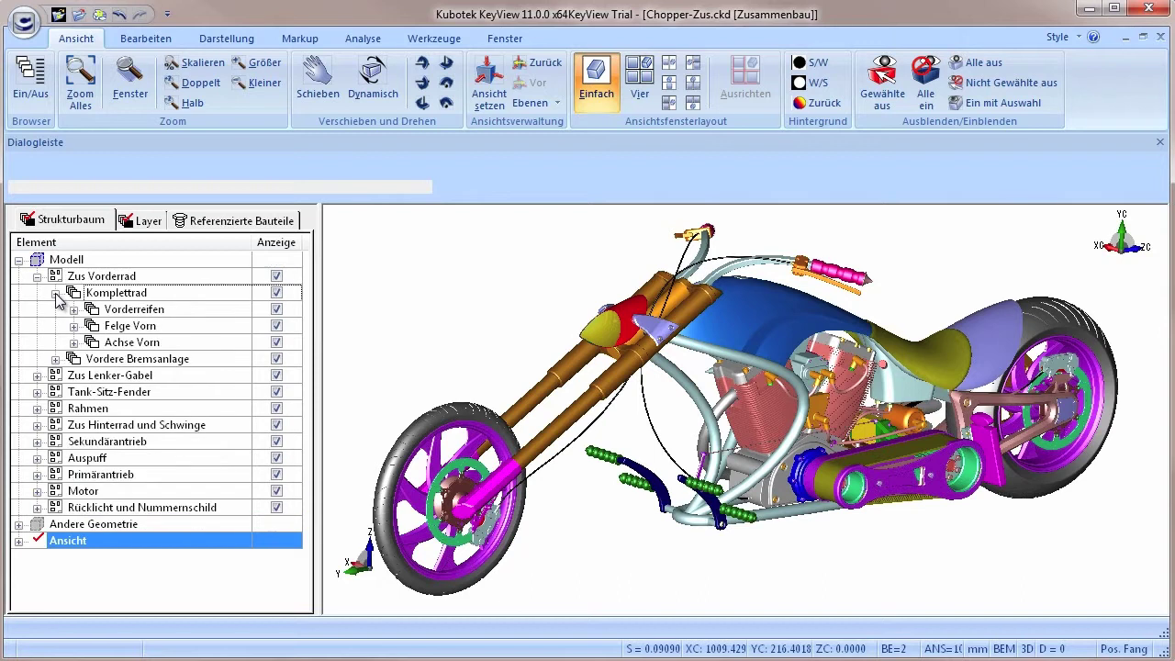
left_click(56, 293)
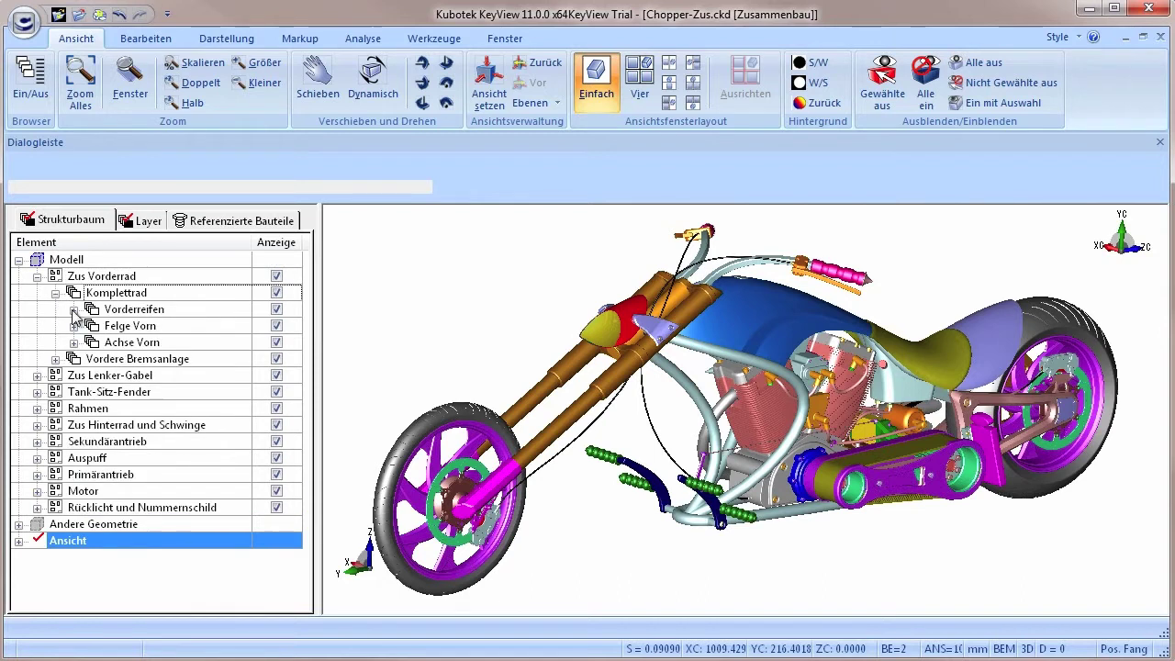
left_click(55, 359)
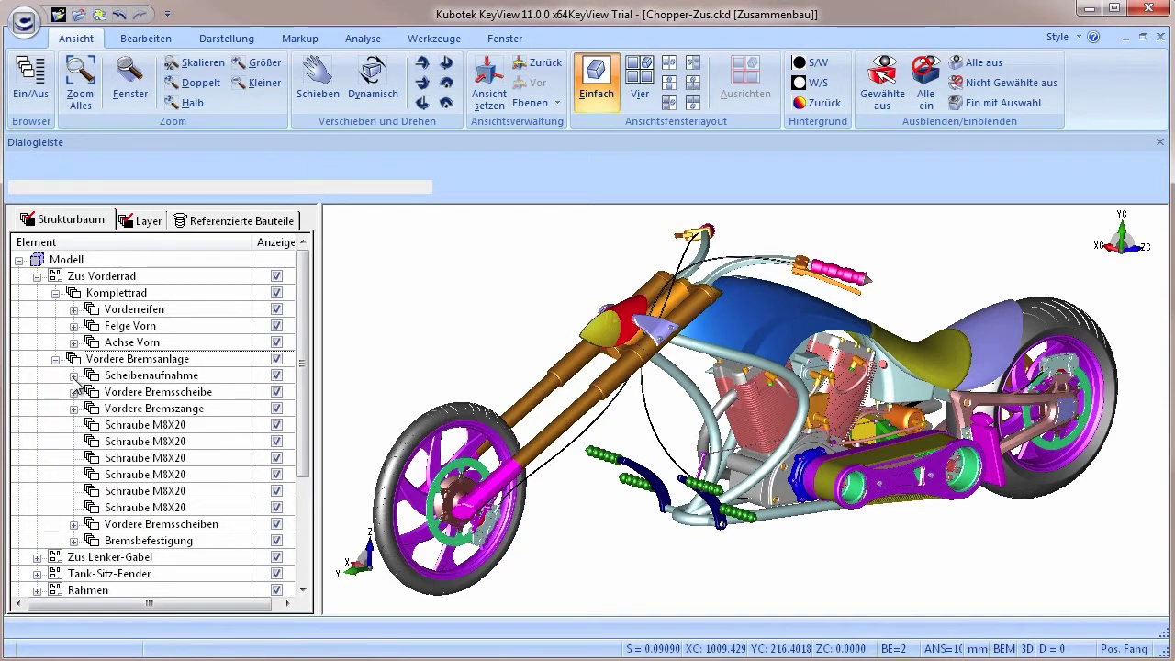
left_click(74, 377)
left_click(73, 410)
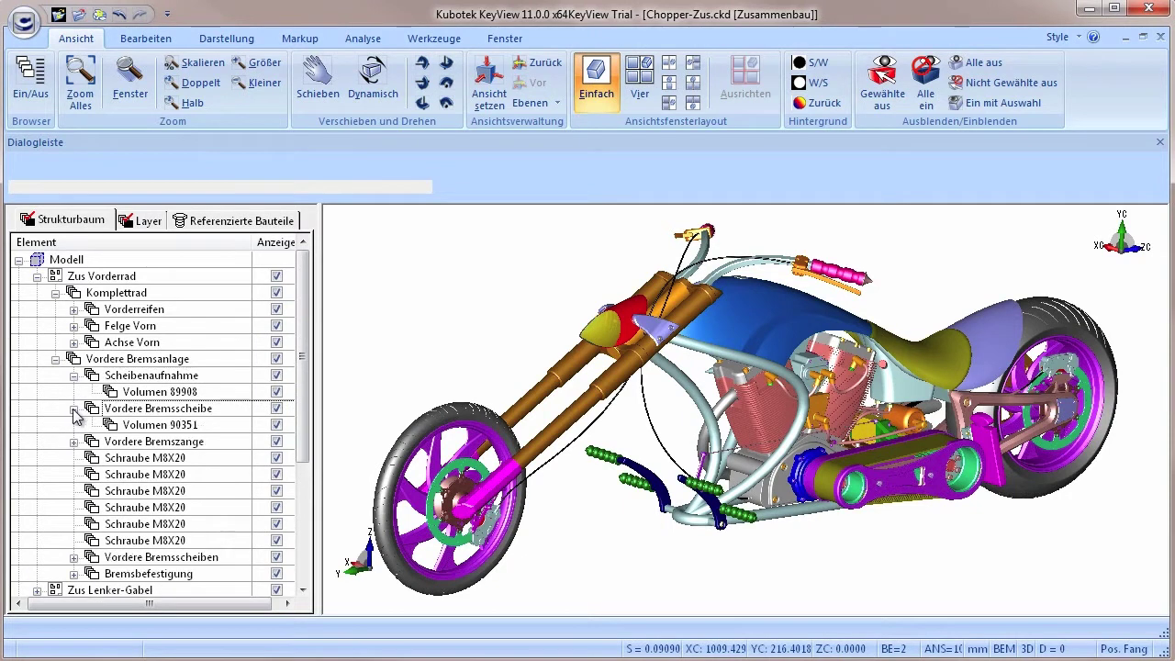
Step: Locate one of the Schraube M8X20 screws of the Vordere Bremsanlage in the model through the structure tree
left_click(73, 310)
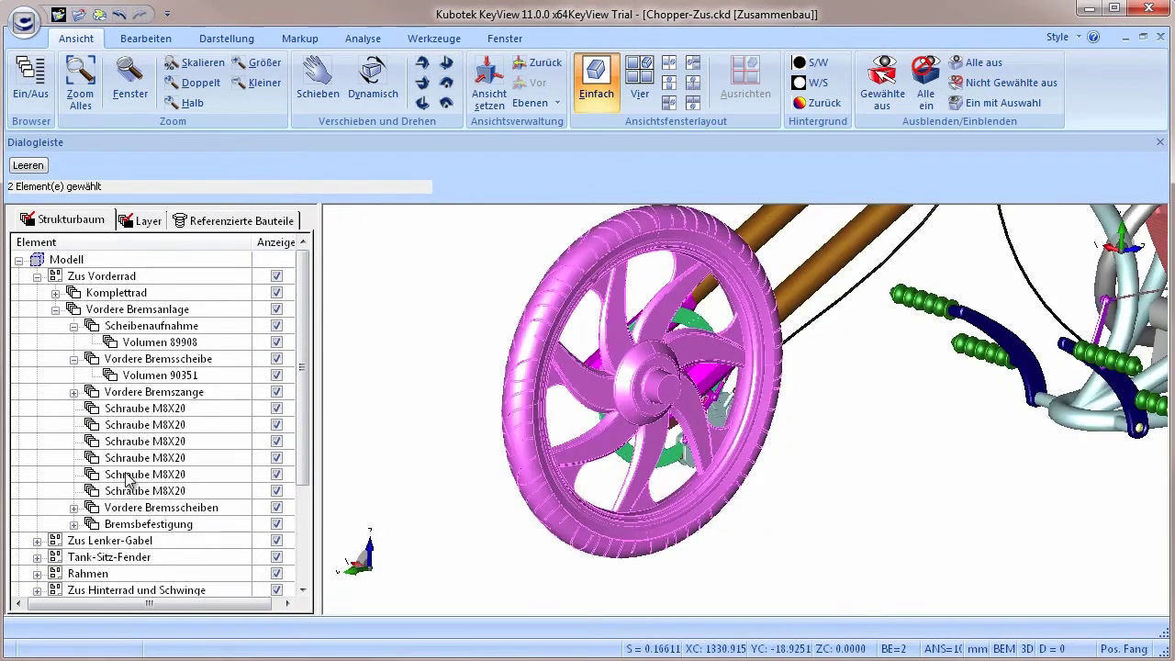
left_click(126, 474)
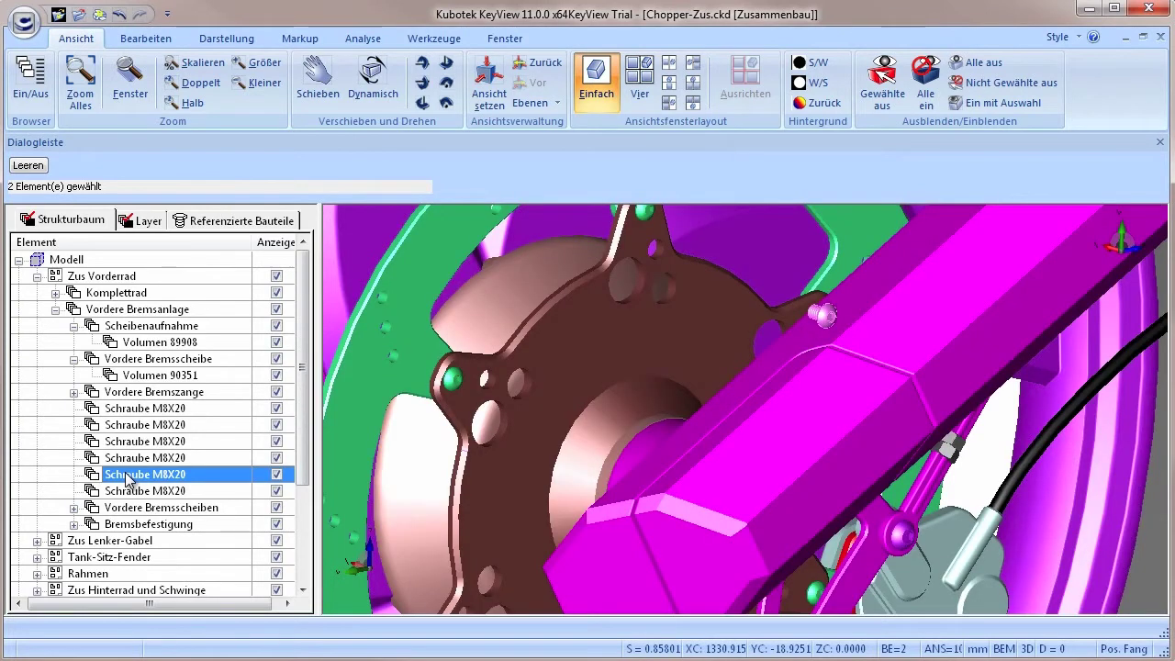
mouse_move(817, 312)
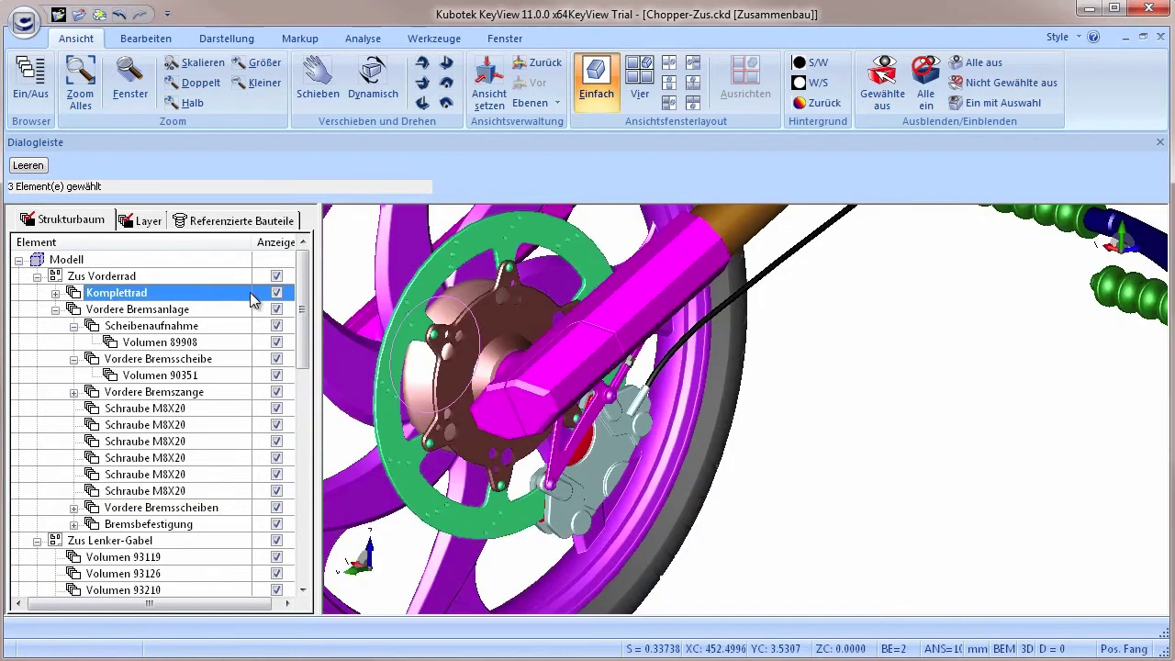
Step: Hide the Komplettrad component of the front wheel and show it again, and toggle the display of Vordere Bremsanlage
left_click(277, 294)
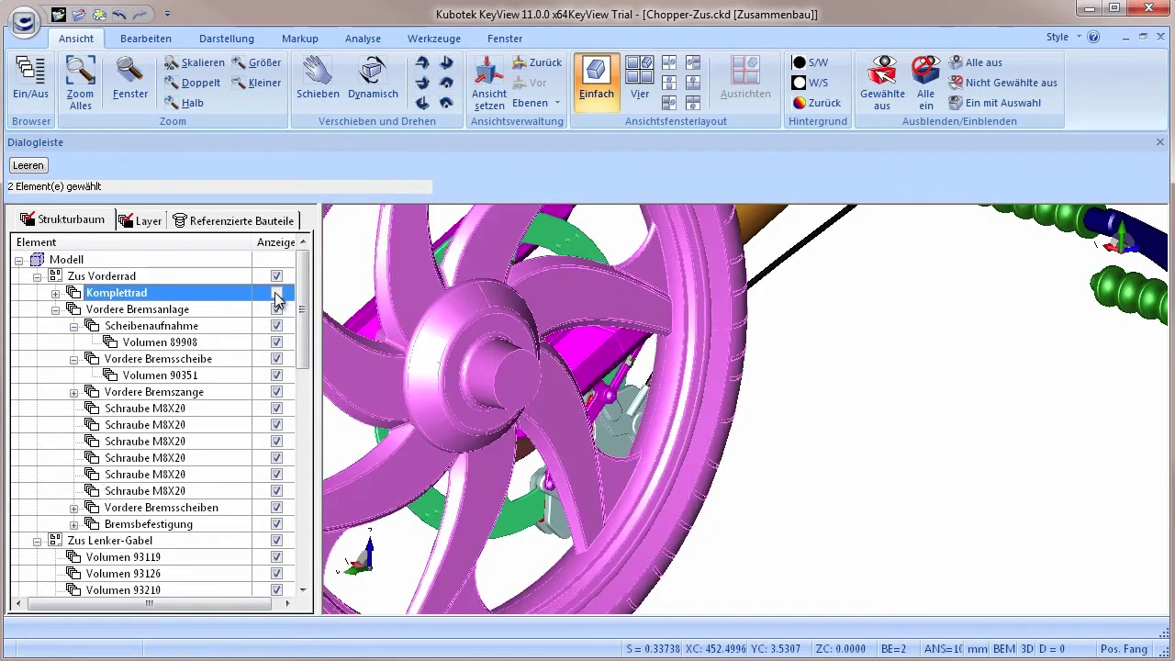
left_click(277, 294)
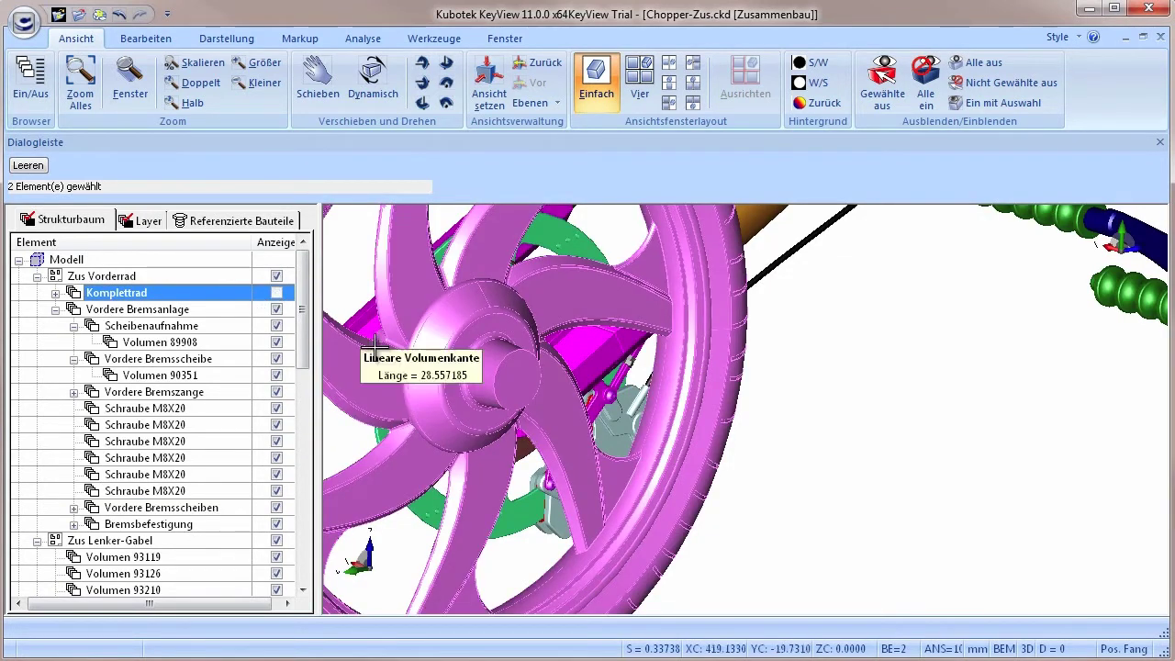
left_click(277, 293)
left_click(277, 309)
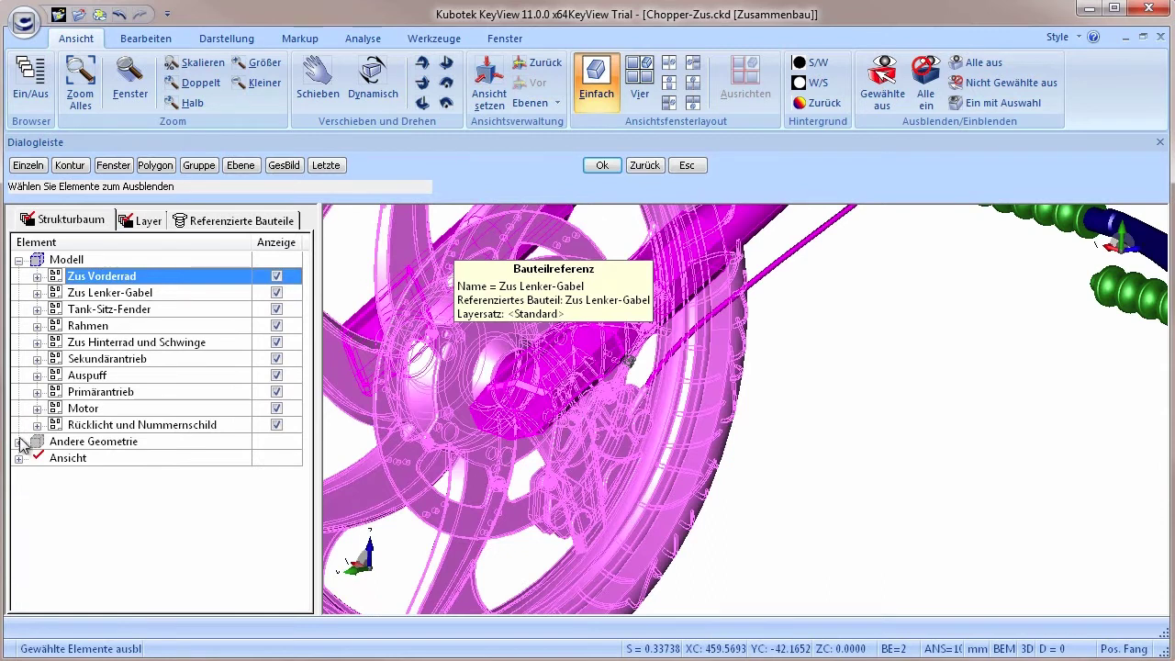
Step: Examine the points, lines and splines listed under Andere Geometrie and return to the Modell entry
left_click(18, 443)
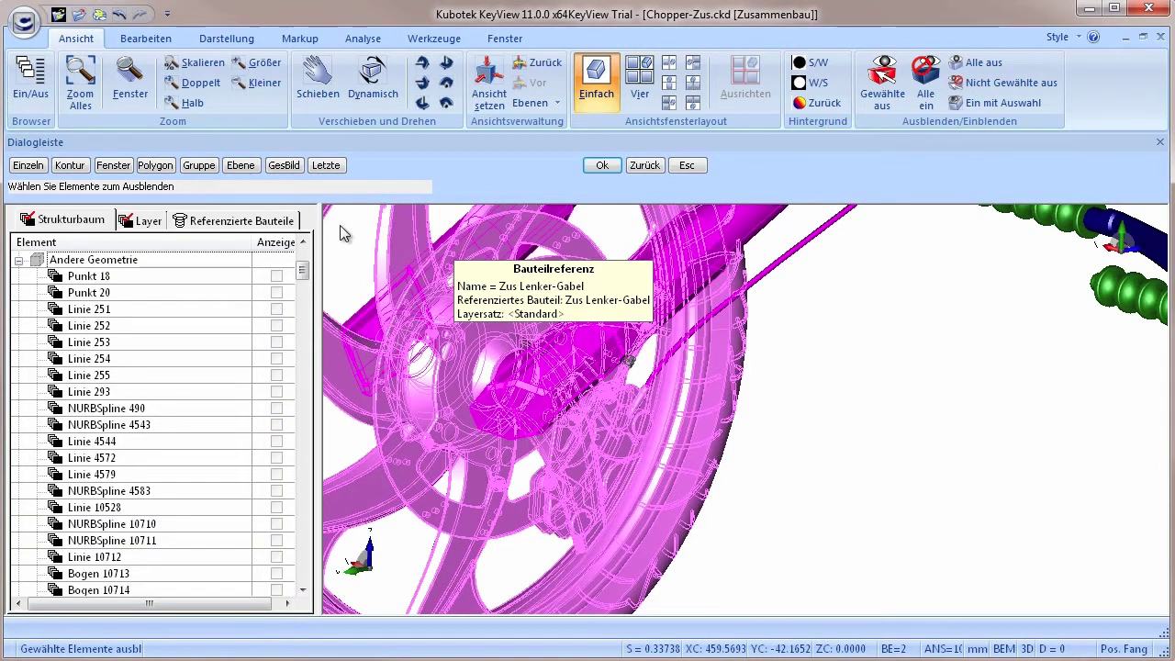
scroll(303, 276, "up", 4)
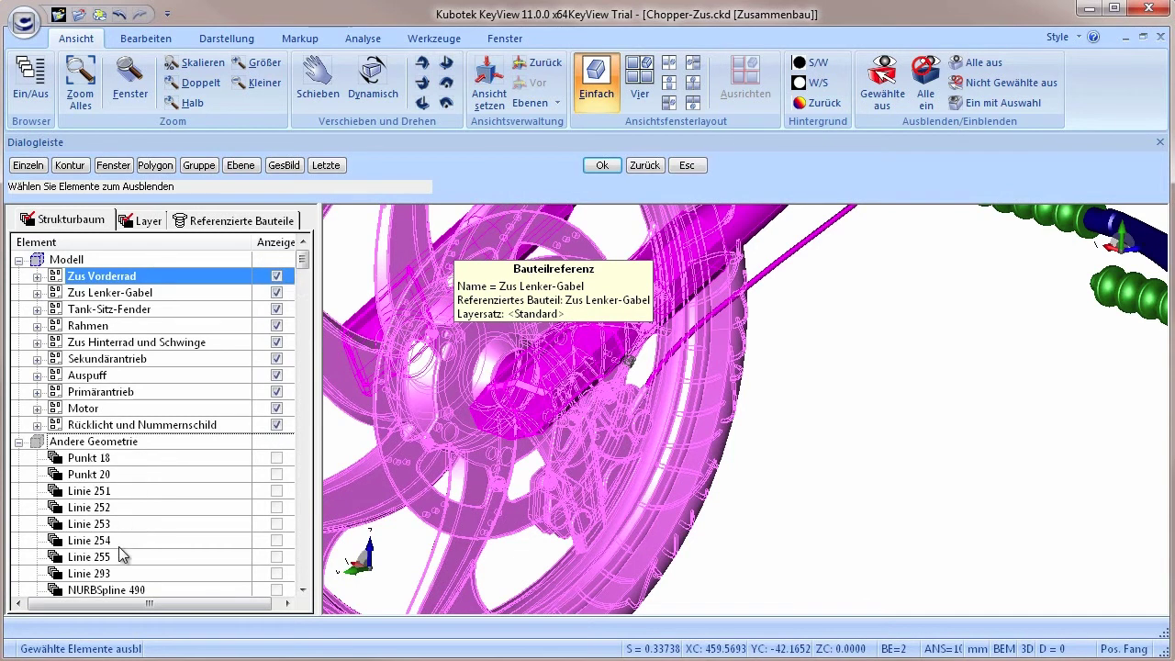
mouse_move(303, 260)
left_mouse_down()
mouse_move(306, 317)
mouse_move(303, 260)
left_mouse_up()
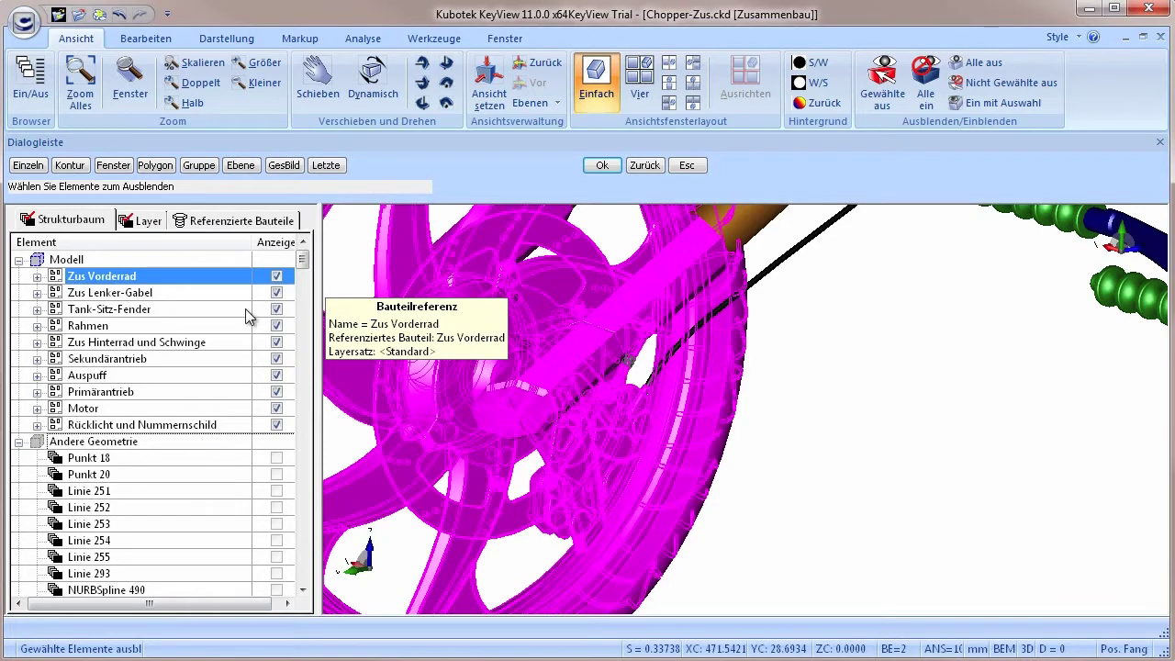
left_click(187, 264)
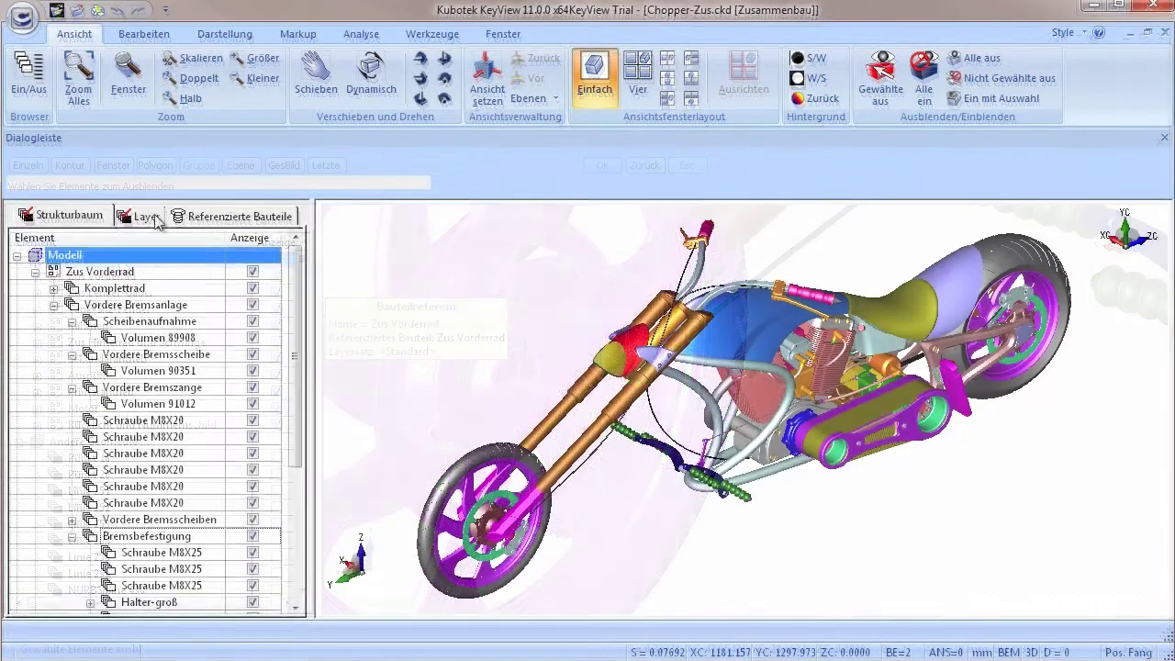
Step: Review the assembly's layers, including the sublayer under Markup, and open the list of referenced parts
left_click(156, 219)
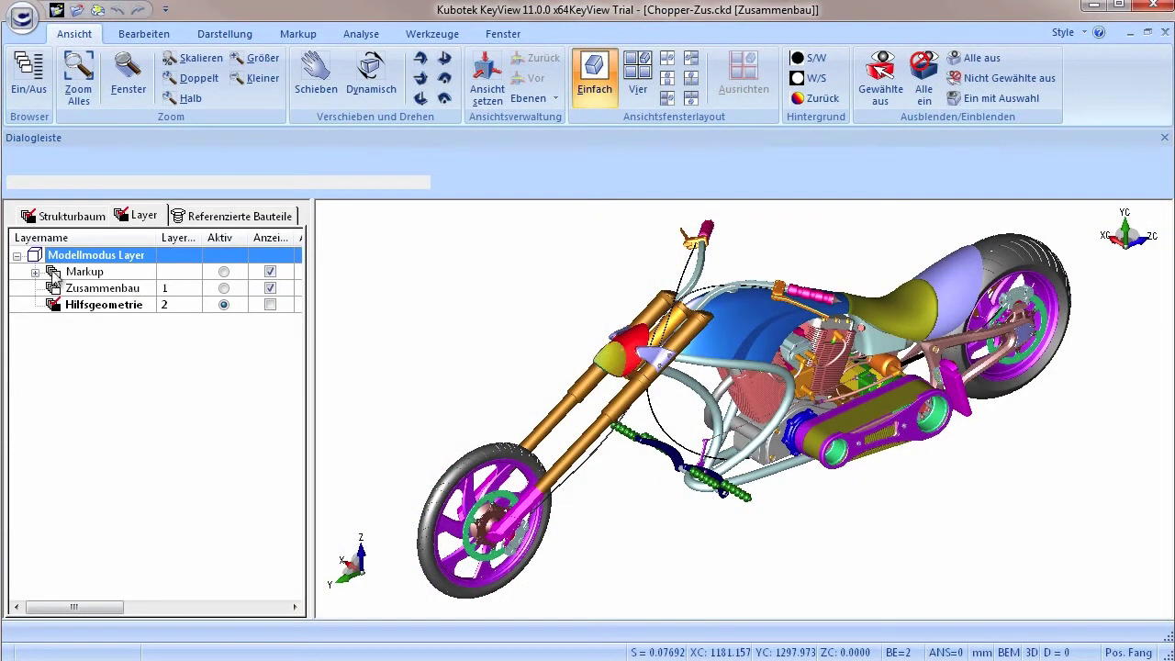
left_click(34, 271)
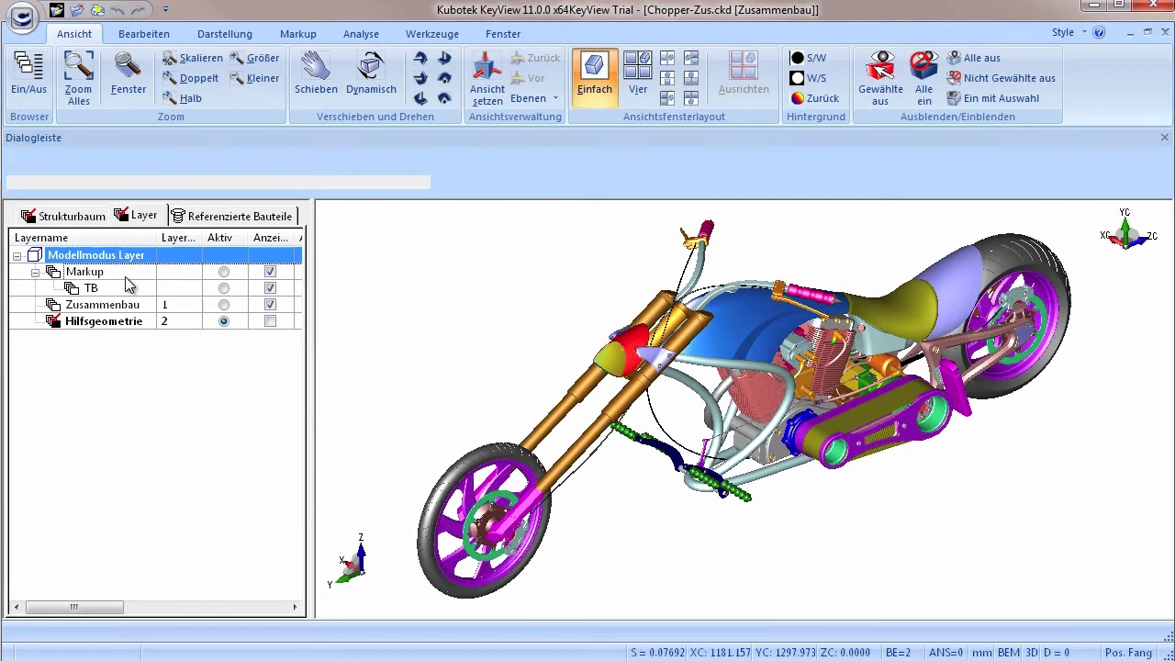
left_click(197, 217)
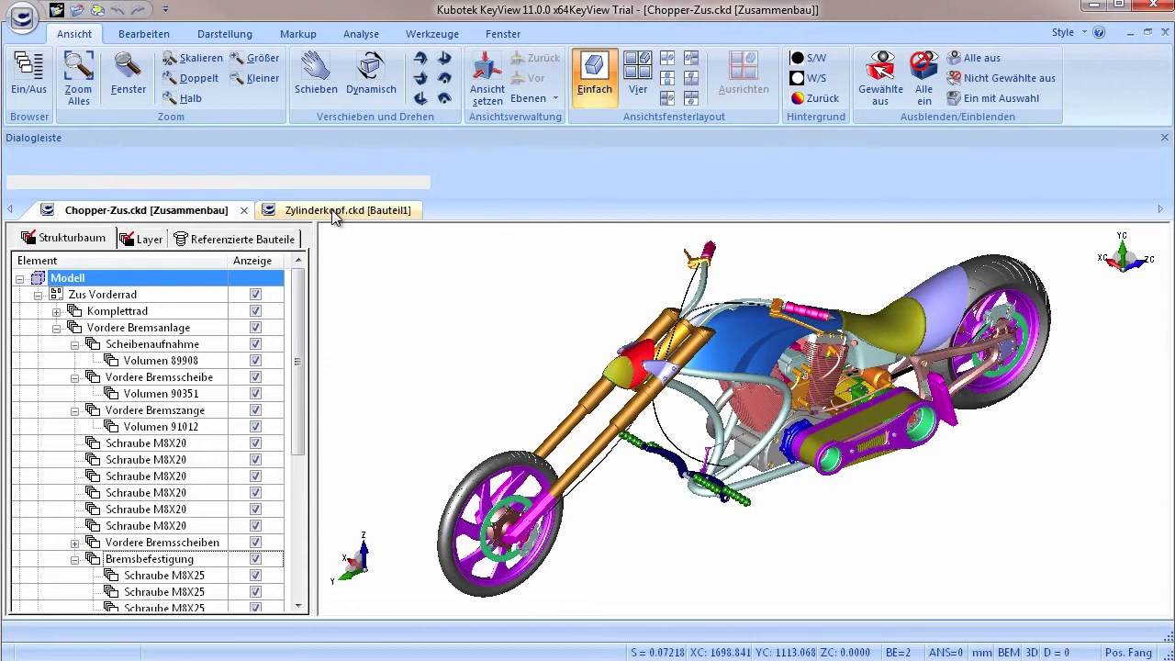
Step: Hide the browser in Zylinderkopf.ckd, 4-Zylinder.ckd and Chopper-Zus.ckd, leaving the chopper assembly as the active document
left_click(335, 210)
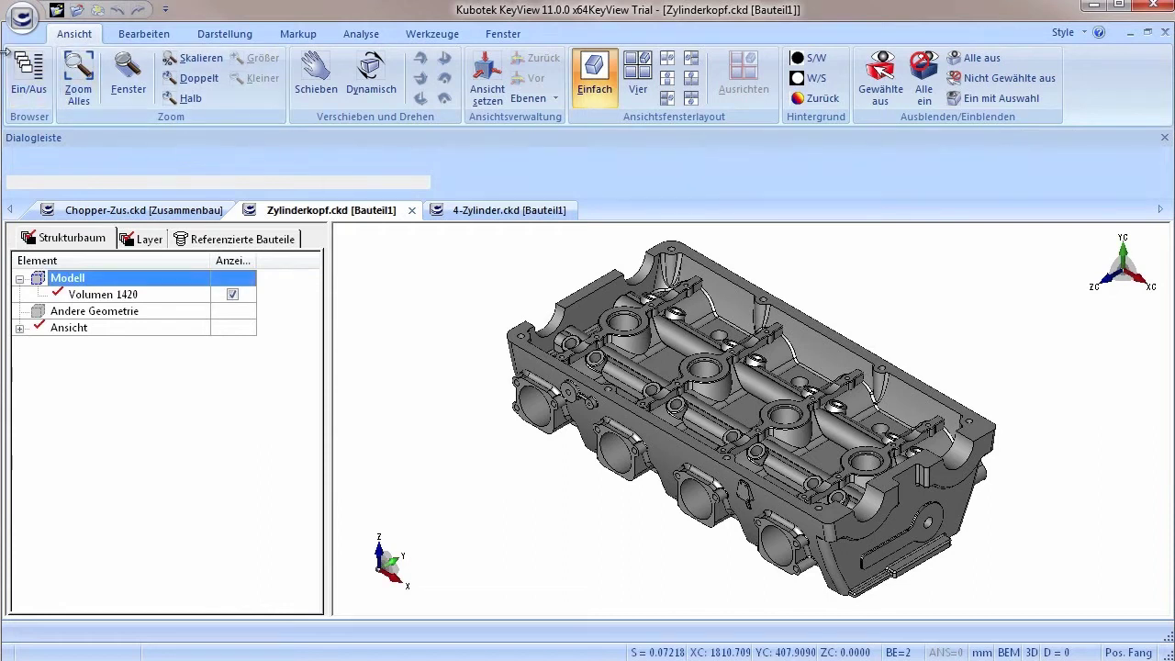
left_click(29, 78)
left_click(466, 211)
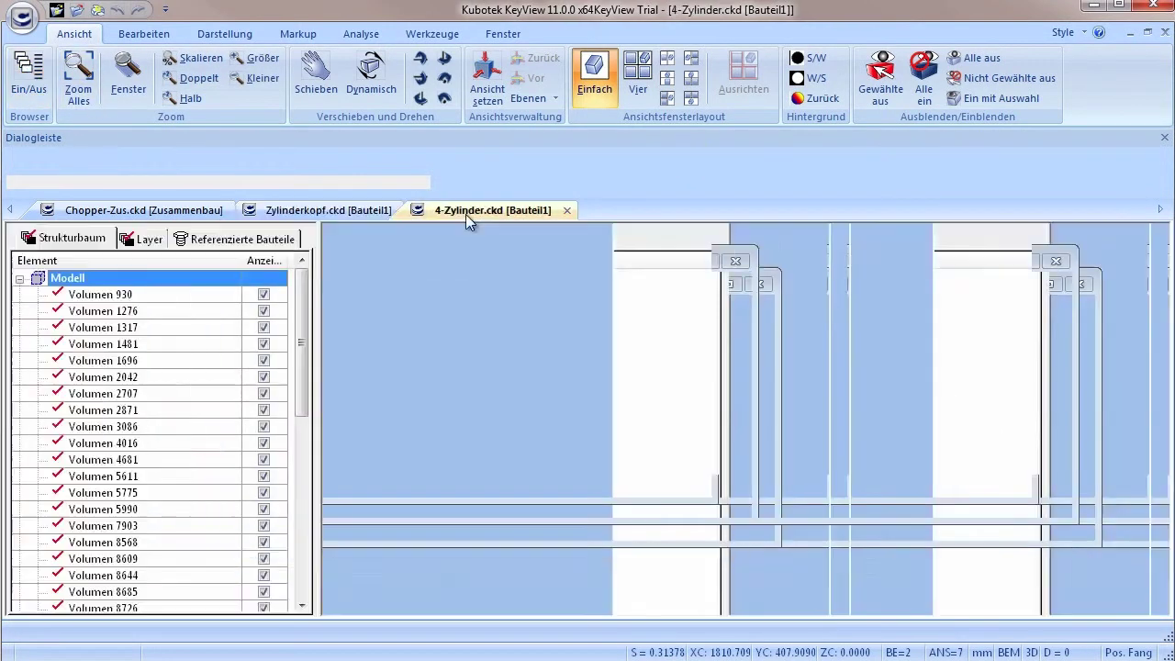
left_click(26, 88)
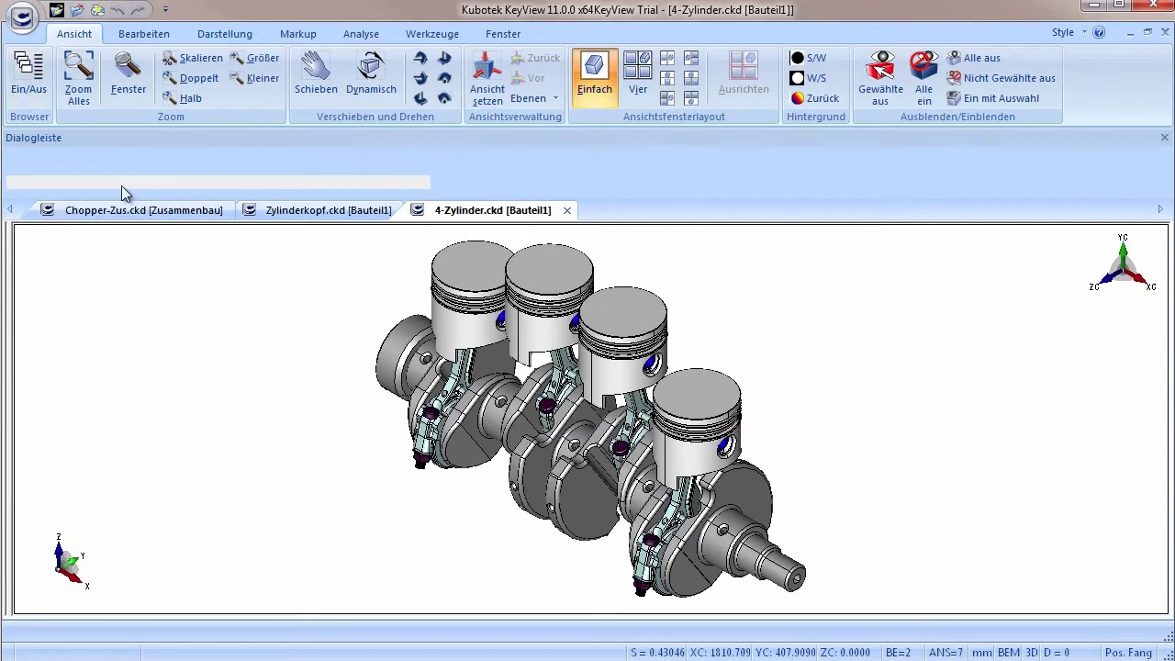
left_click(118, 210)
left_click(29, 78)
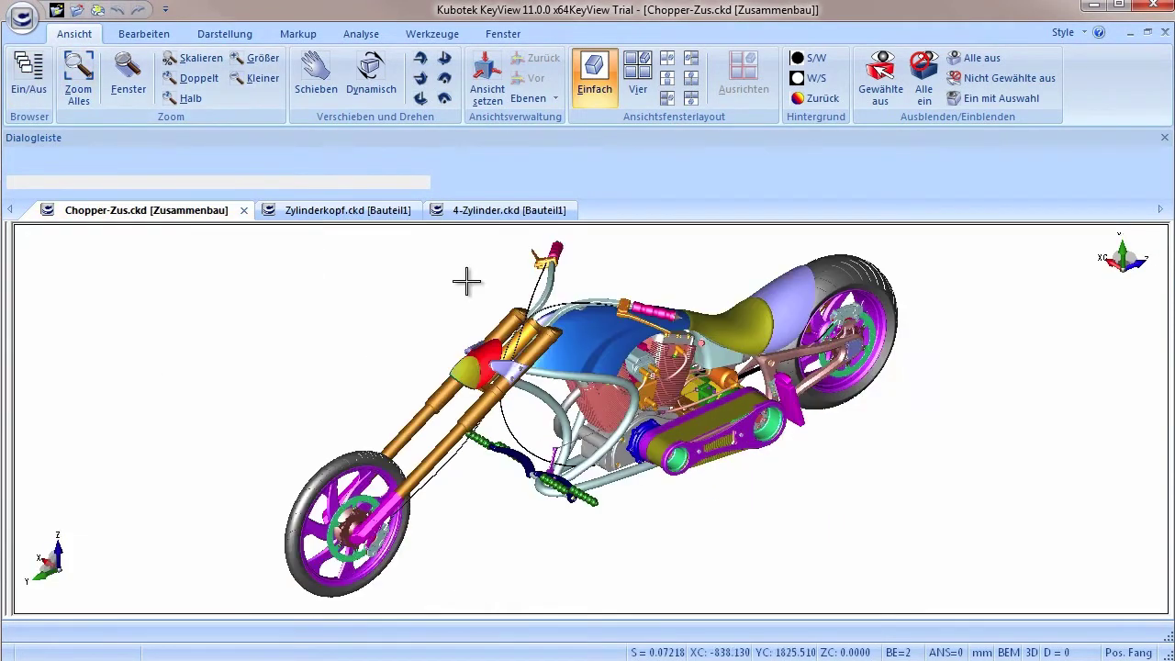
Step: Tile the three open document windows horizontally and switch them to a vertical side-by-side arrangement
left_click(500, 37)
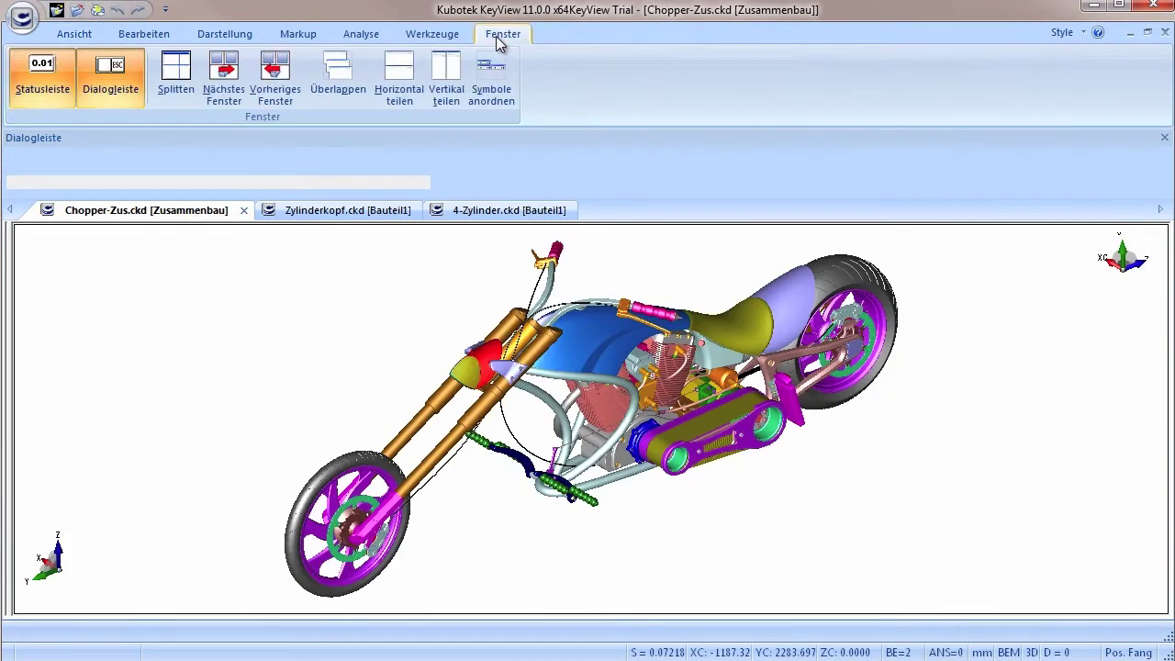
left_click(411, 80)
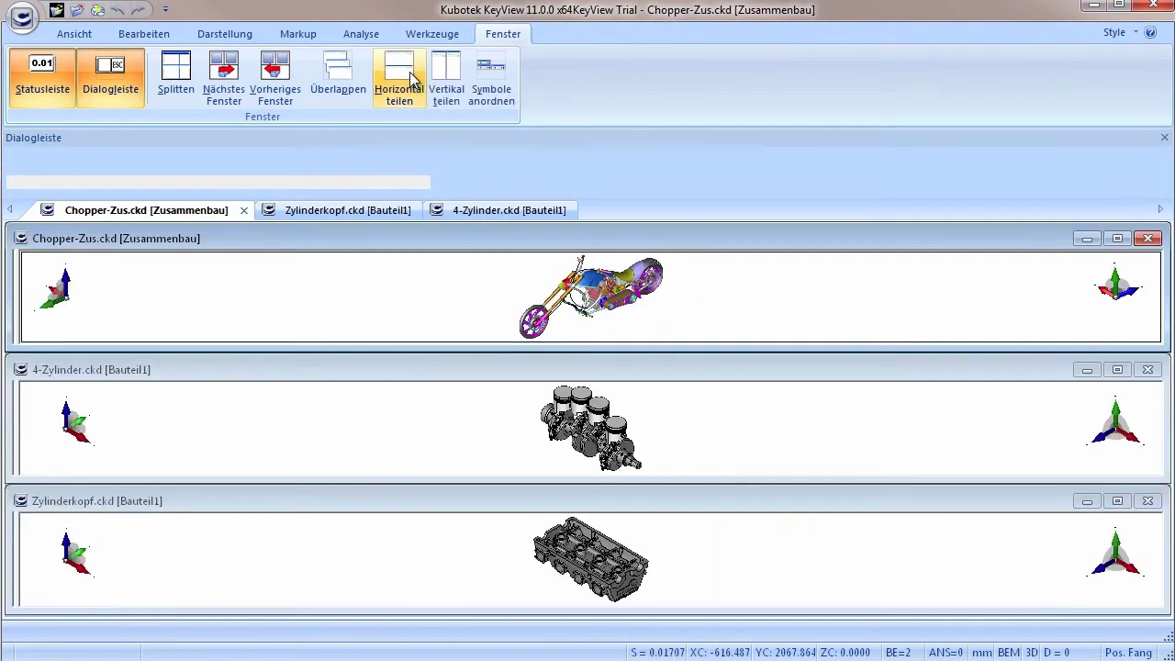
left_click(446, 86)
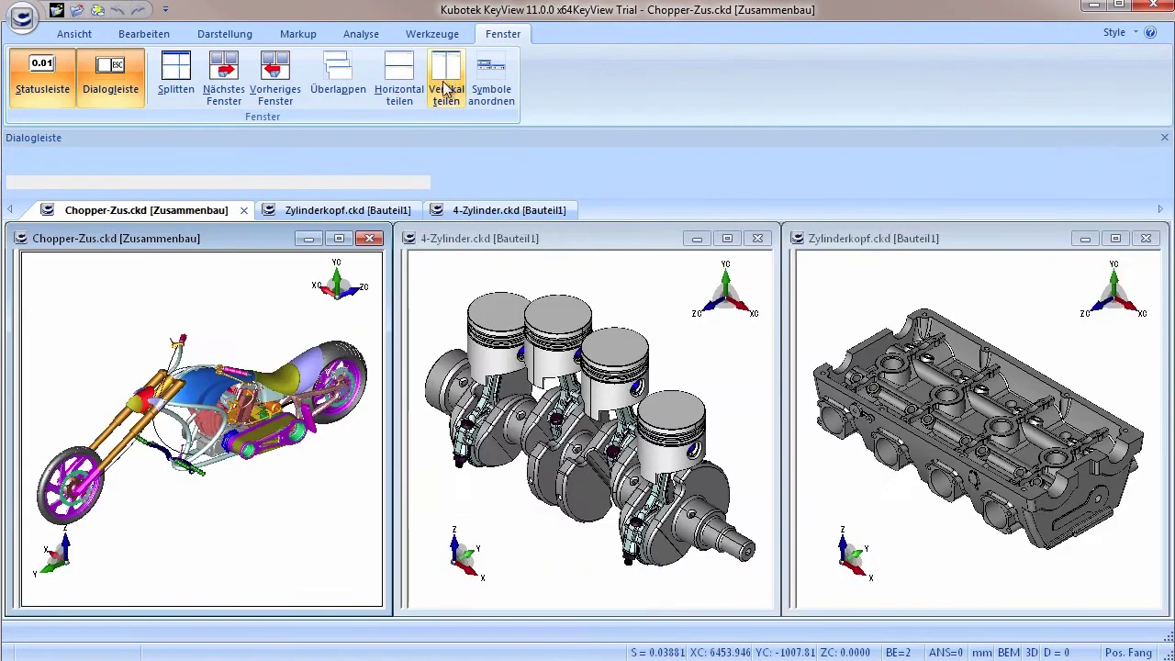
Step: Show the structure browser in all three document windows and size it so each model is visible beside it
left_click(74, 34)
left_click(26, 82)
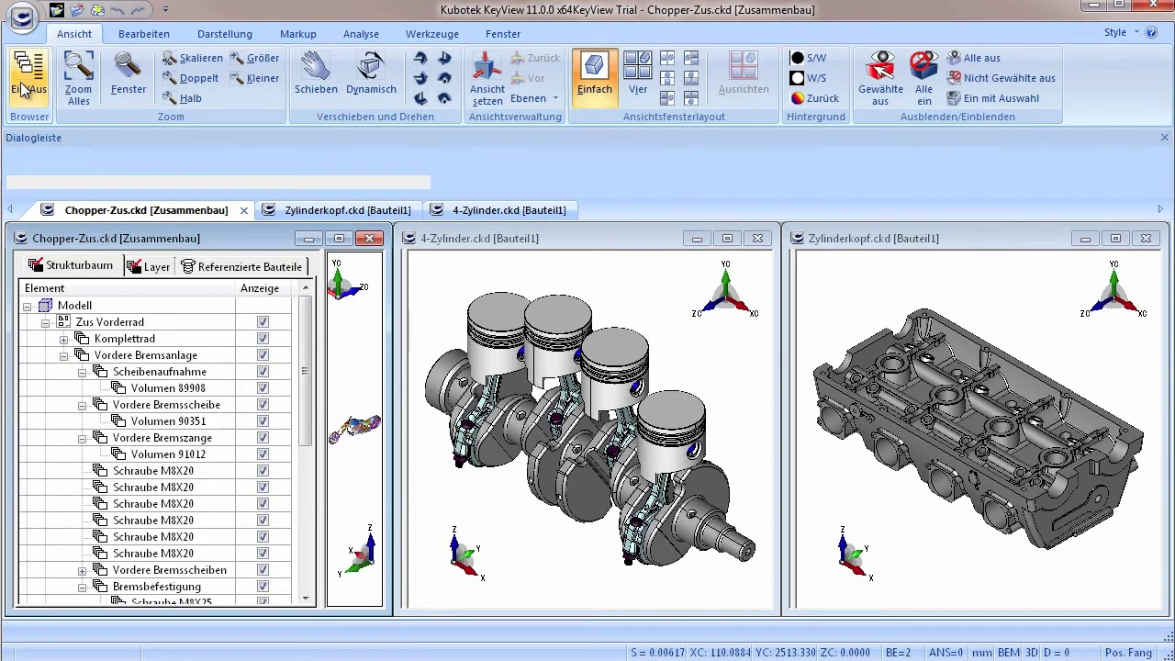
left_click_drag(323, 395, 184, 399)
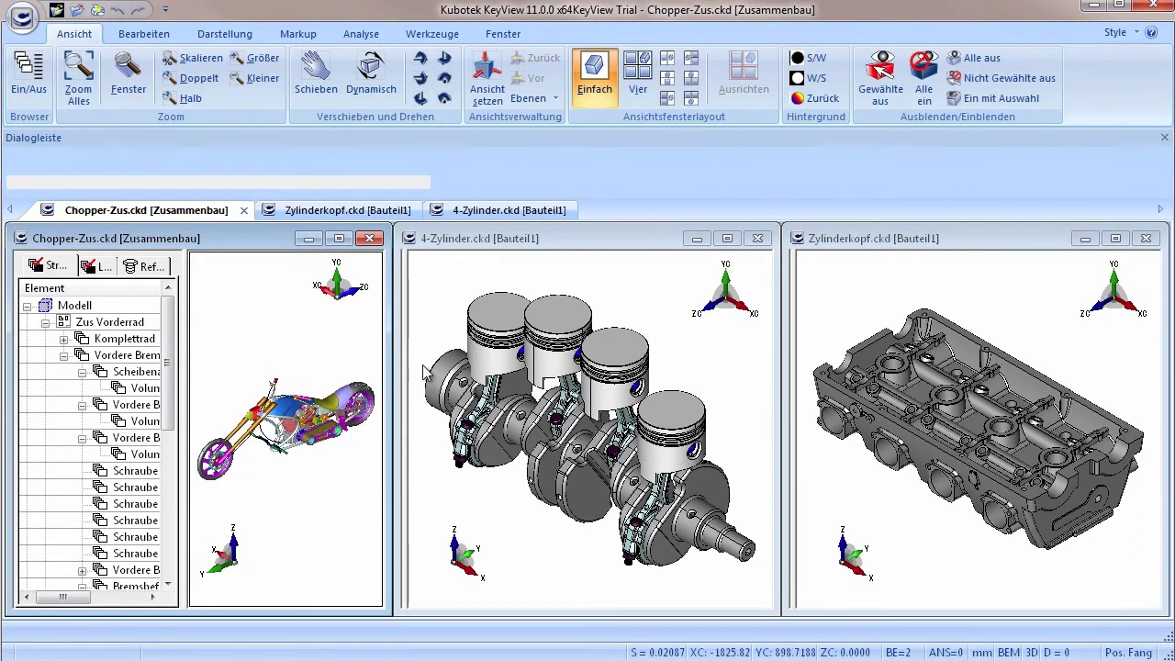
left_click(409, 307)
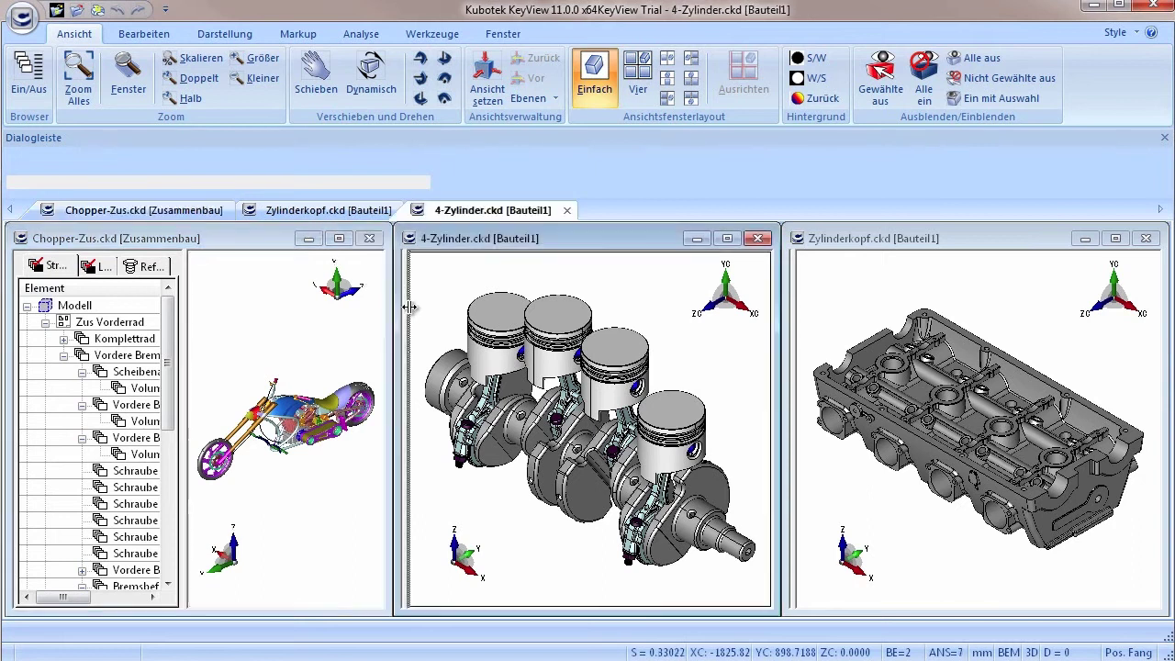
left_click_drag(409, 307, 569, 308)
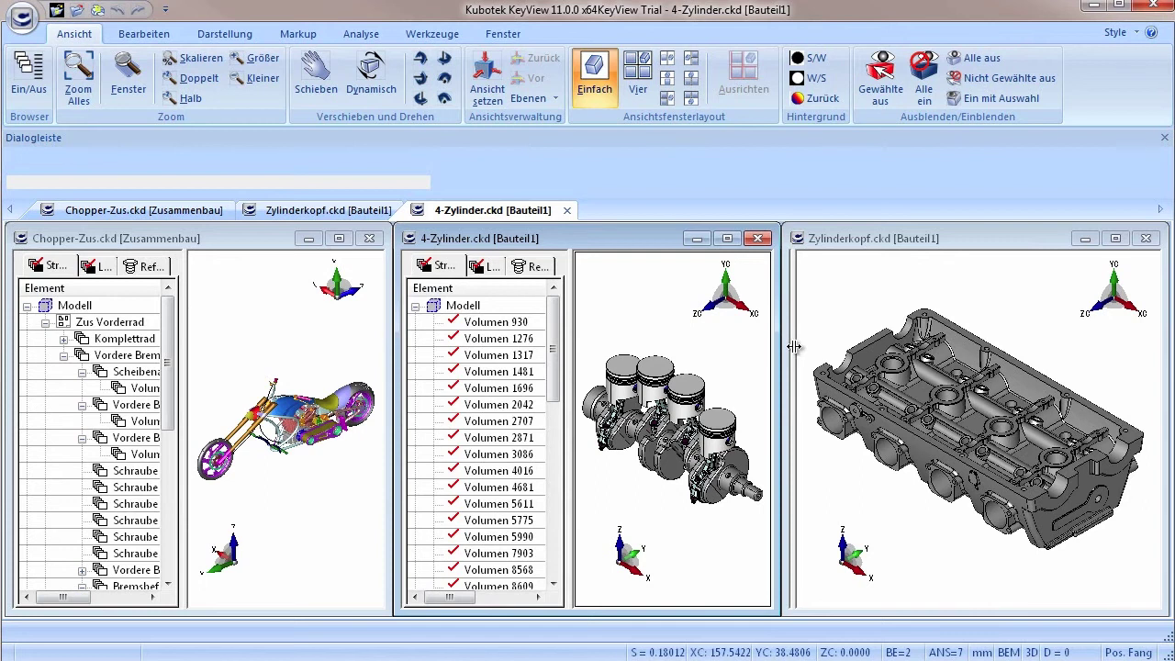
left_click_drag(794, 347, 1001, 352)
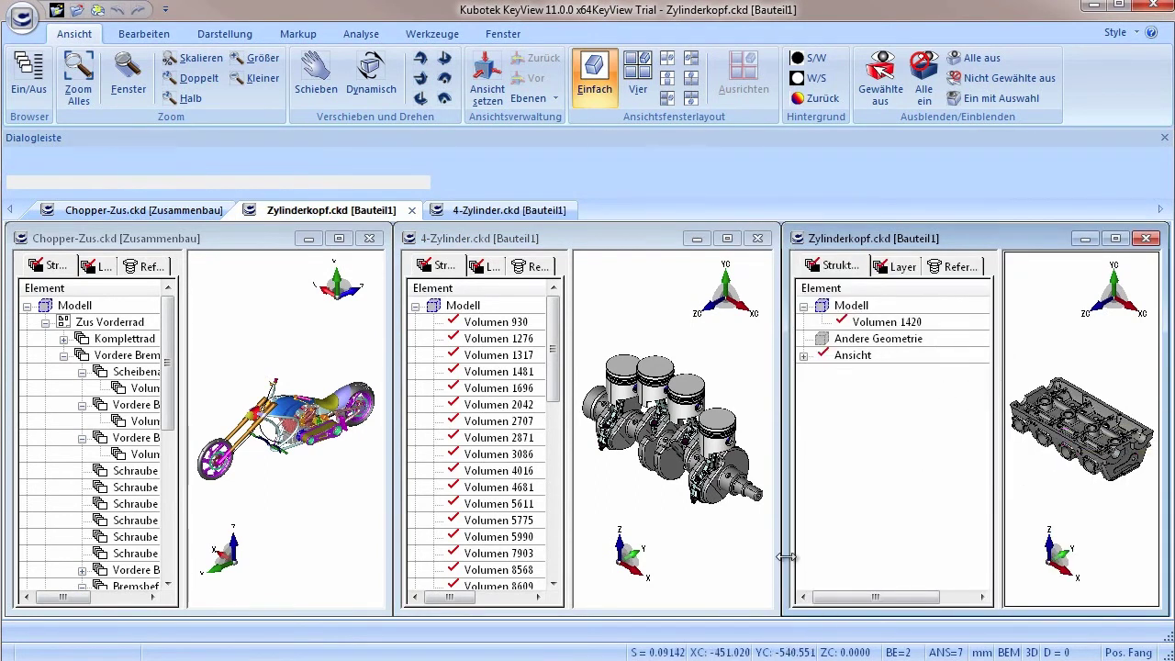
Step: Close the Zylinderkopf.ckd window and tile the remaining two document windows vertically
left_click(1146, 239)
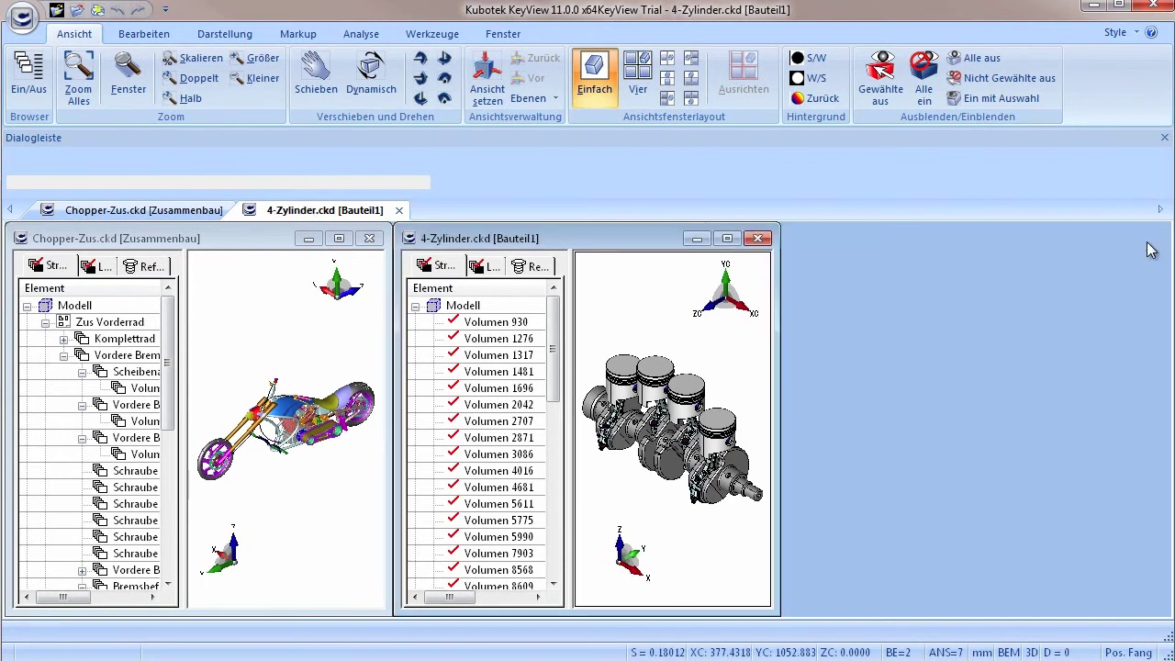
left_click(502, 37)
left_click(447, 73)
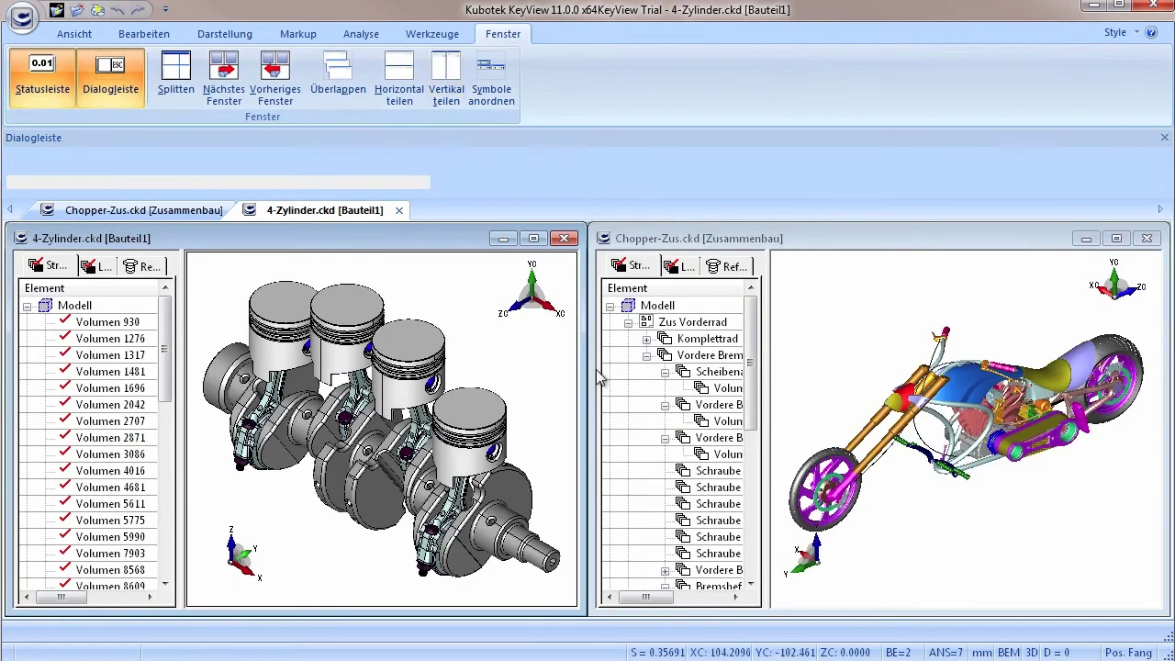